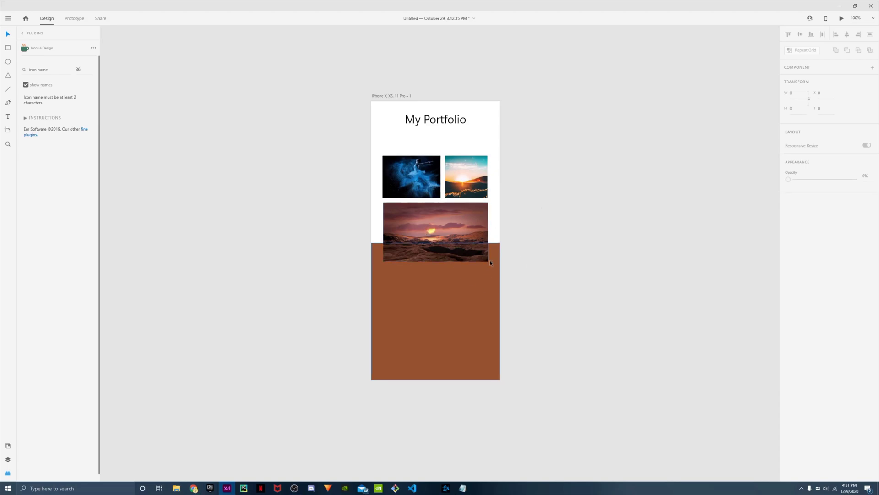
Draw a white rectangle covering the sunset photo from its top edge to the brown background.
click(483, 273)
click(560, 296)
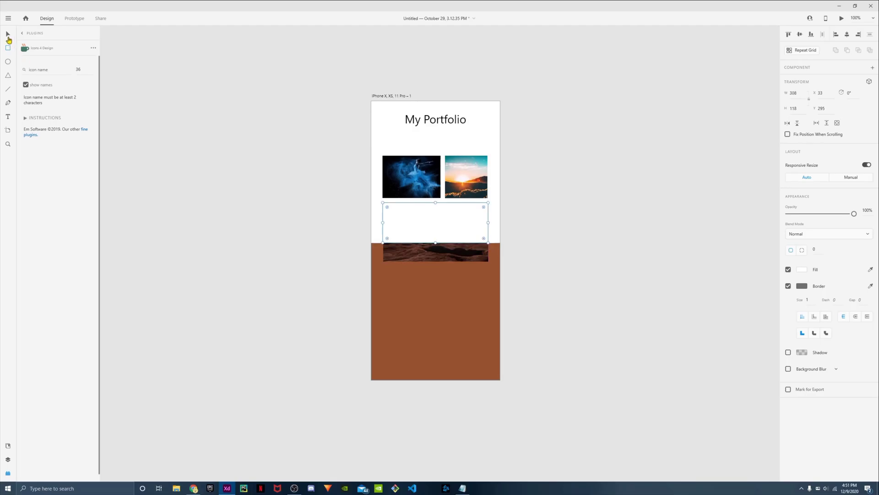
Select the sunset photo and rectangle, apply Mask with Shape (Ctrl+Shift+M), then deselect.
key(v)
click(305, 187)
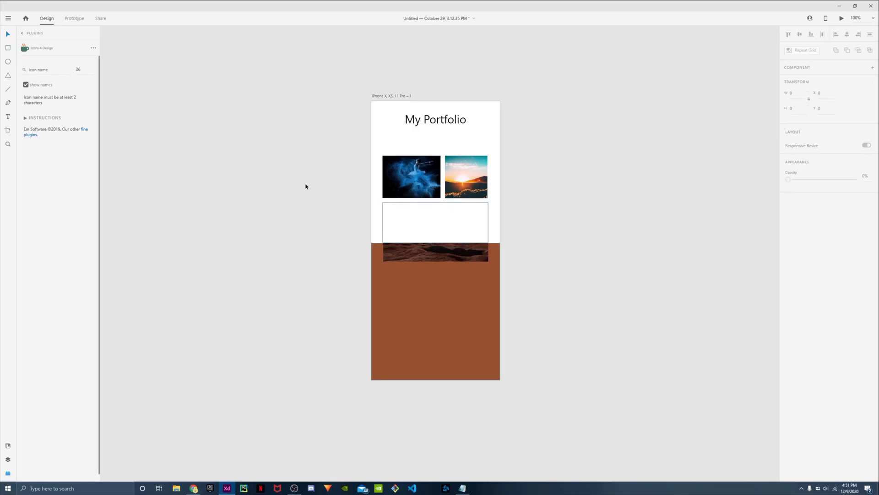
click(427, 256)
shift+click(433, 216)
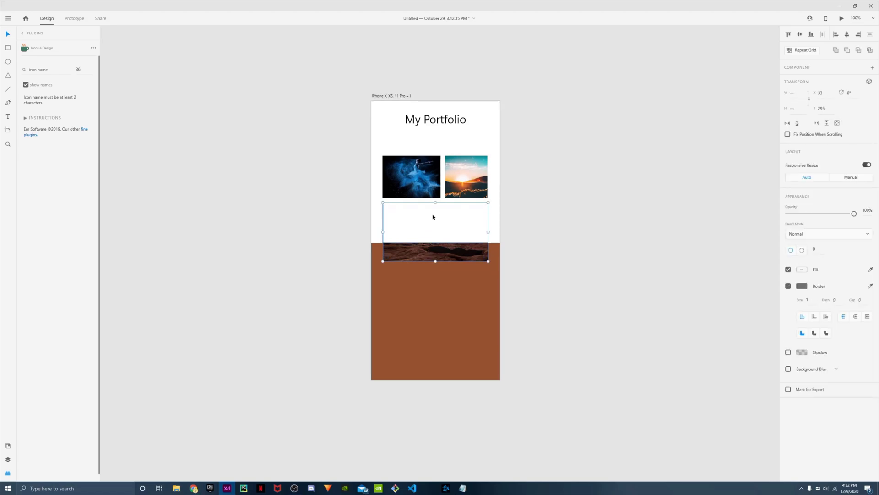
key(ctrl+shift+m)
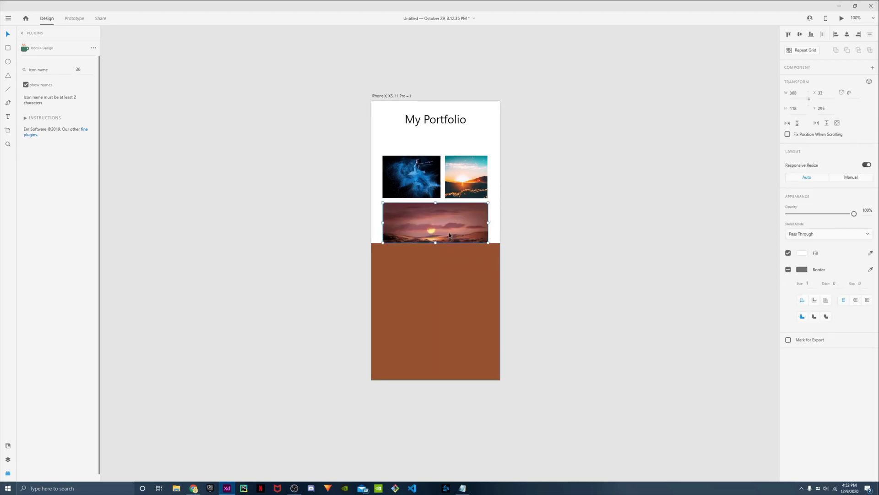
click(539, 224)
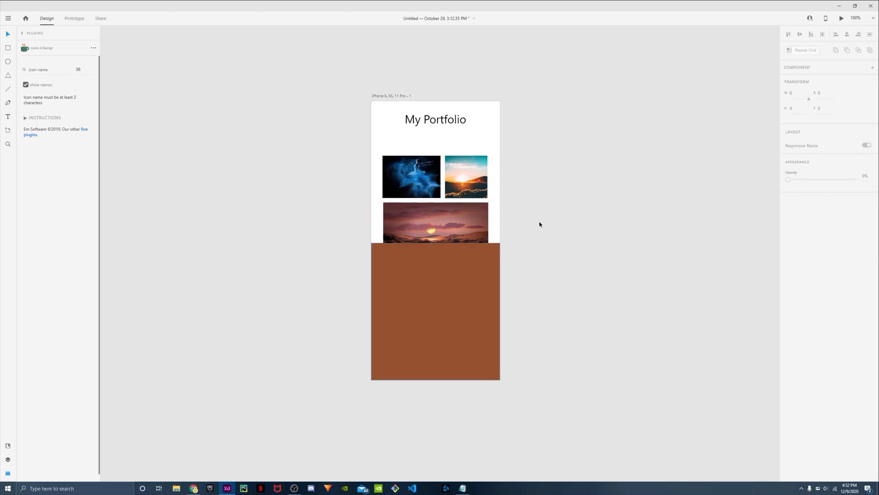